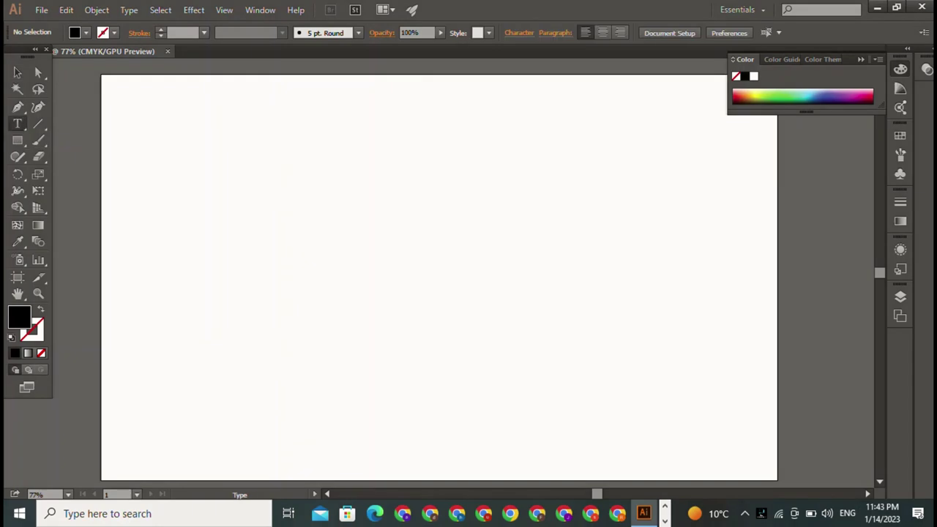
Start a 12 pt Home Christmas Regular point-type object near the artboard's upper left
left_click(279, 166)
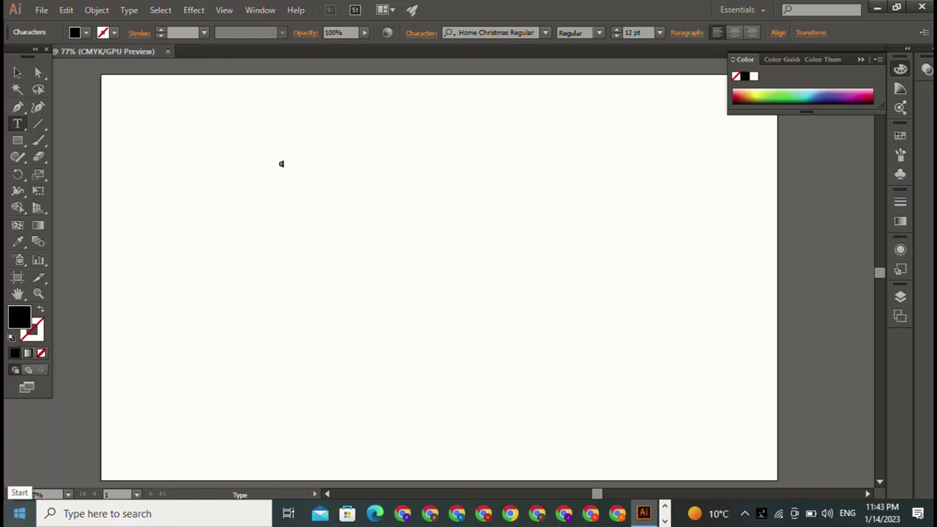
Type the headline text, correcting the typo so it reads QALB-E-ALHAN
type("a")
type("l")
type("e")
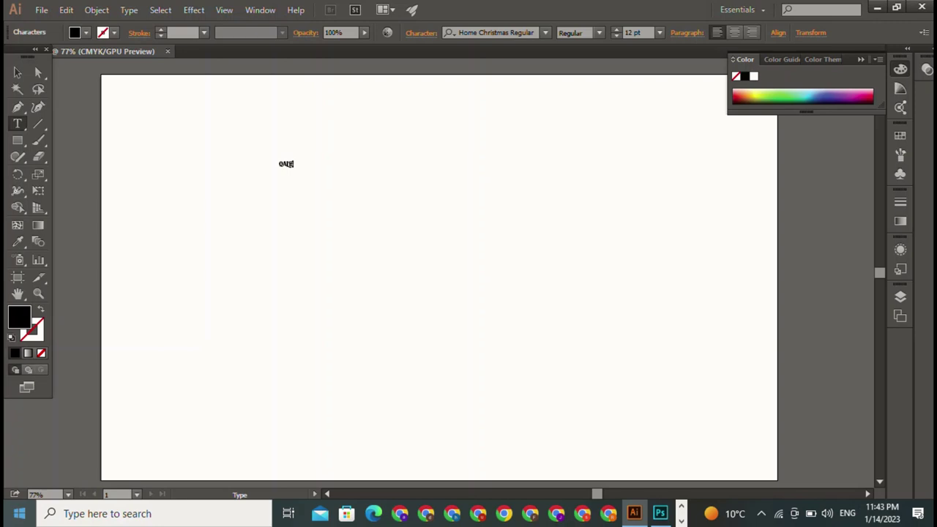
type("i")
type("el")
key("BackSpace")
key("BackSpace")
key("BackSpace")
type("E-")
type("M")
type("A")
type("HAN")
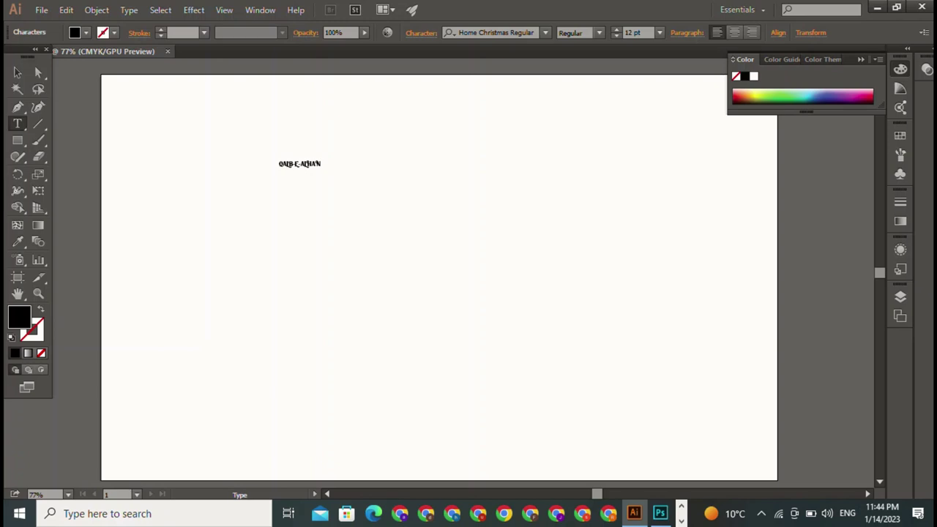
Scale the QALB-E-ALHAN text up to about 100.75 pt and centre it on the artboard
left_click(17, 71)
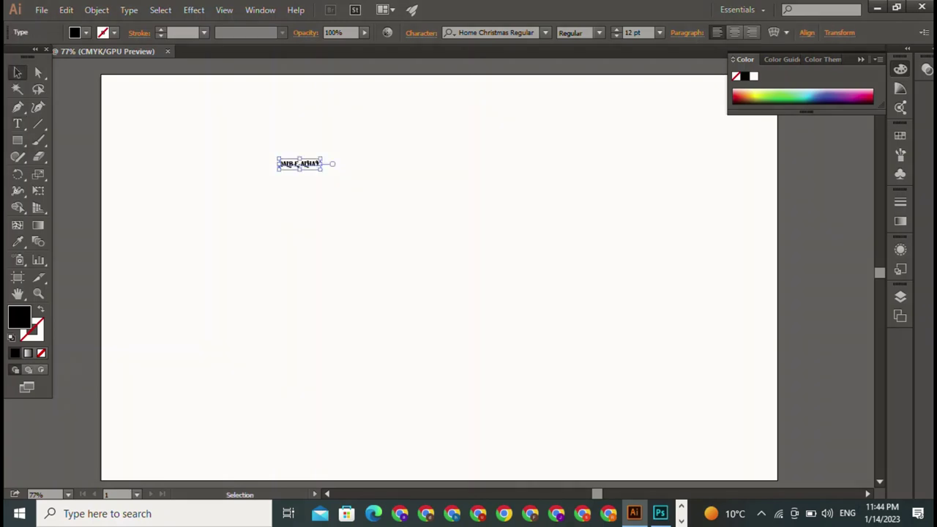
left_click_drag(321, 169, 628, 235)
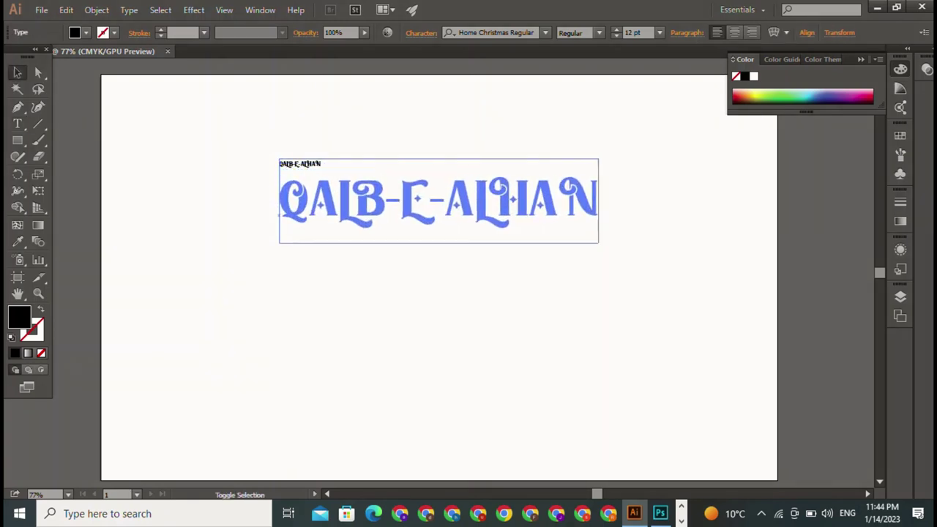
left_click_drag(380, 205, 343, 294)
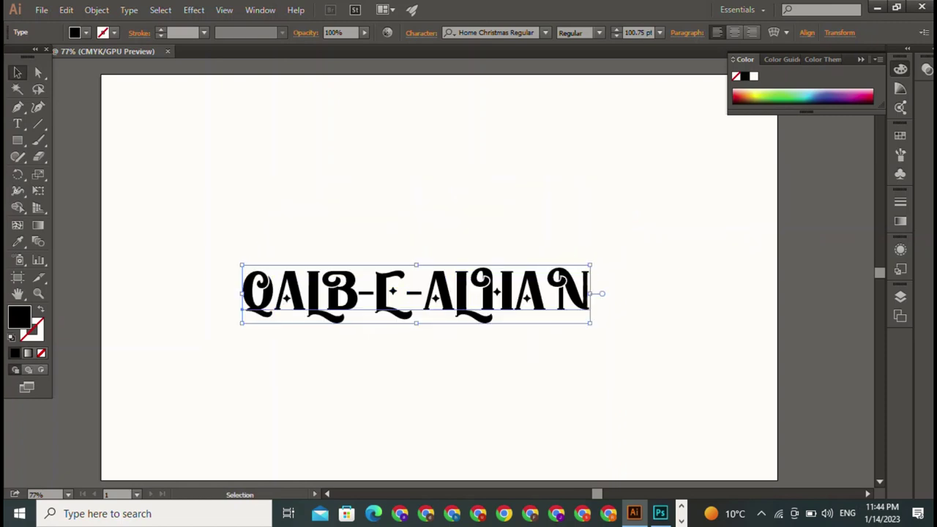
left_click(147, 219)
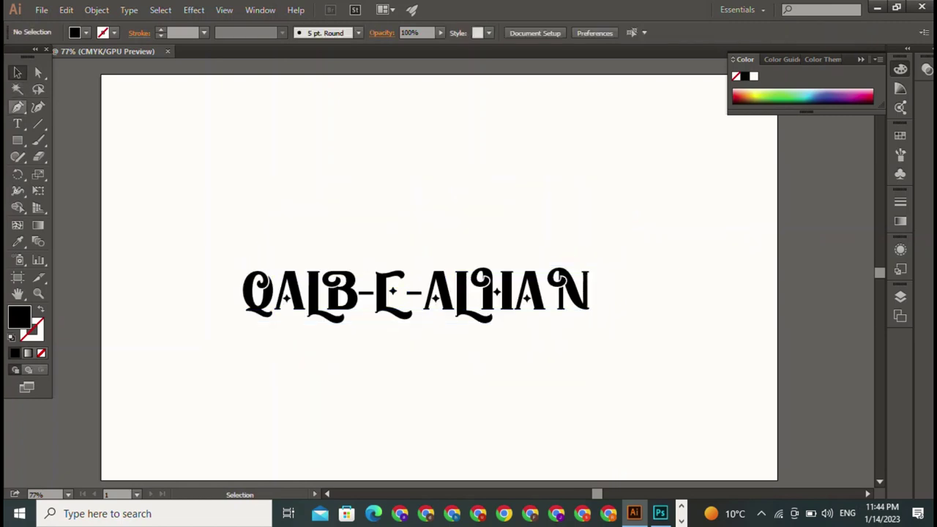
Draw a straight horizontal line above the QALB-E-ALHAN headline with the Pen tool
left_click(18, 107)
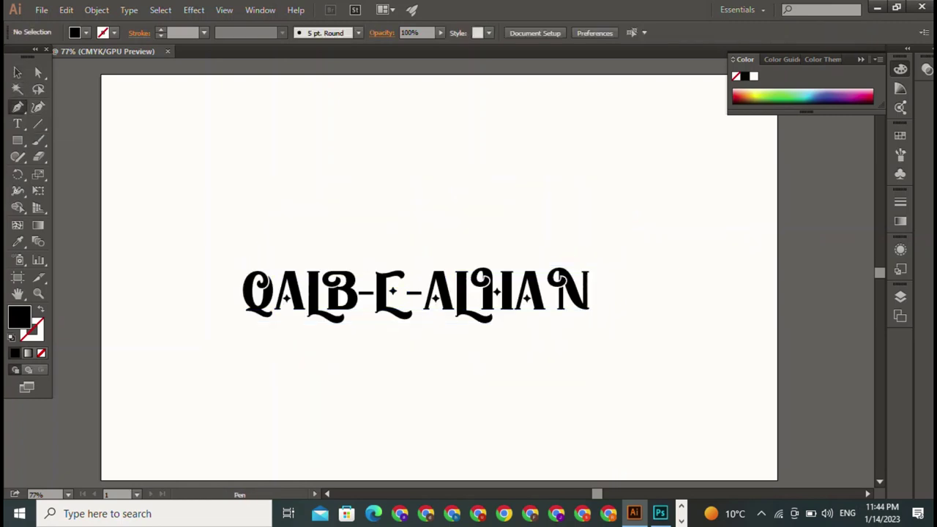
left_click(251, 258)
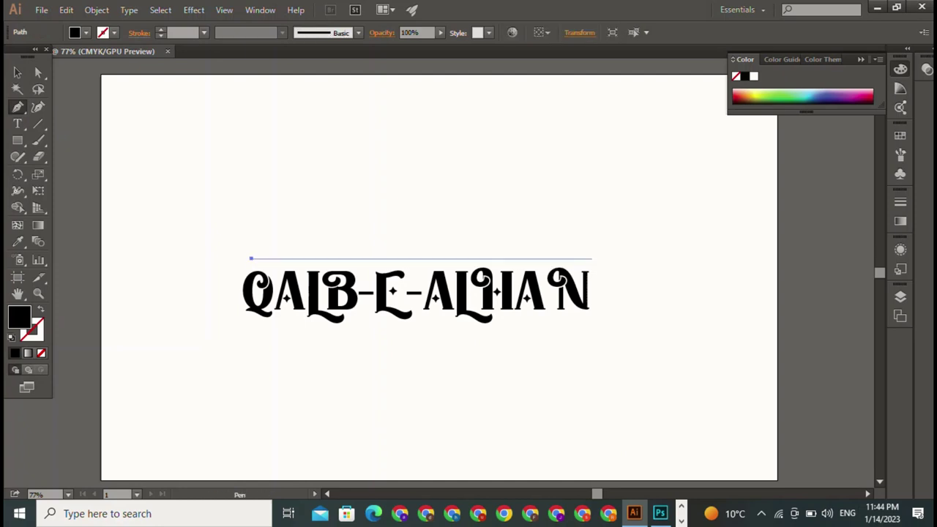
left_click(583, 258, "shift")
left_click(571, 258)
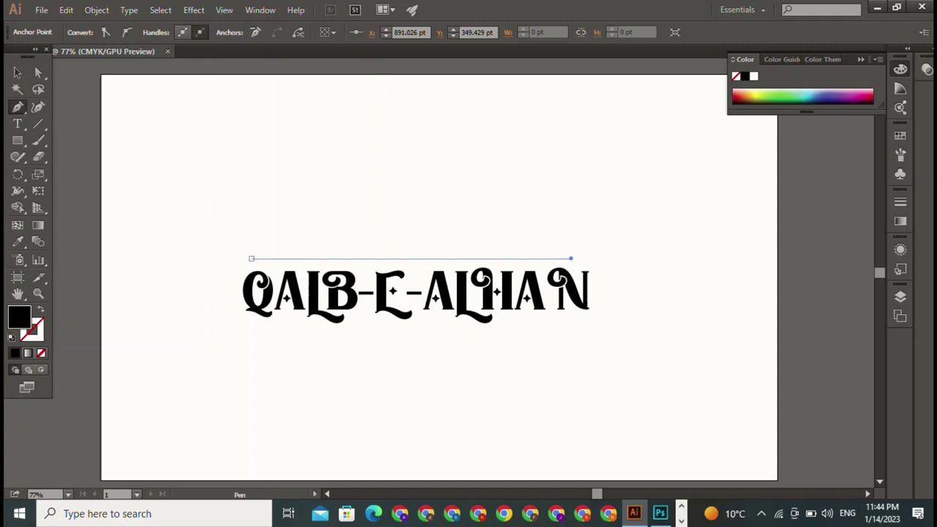
key("v")
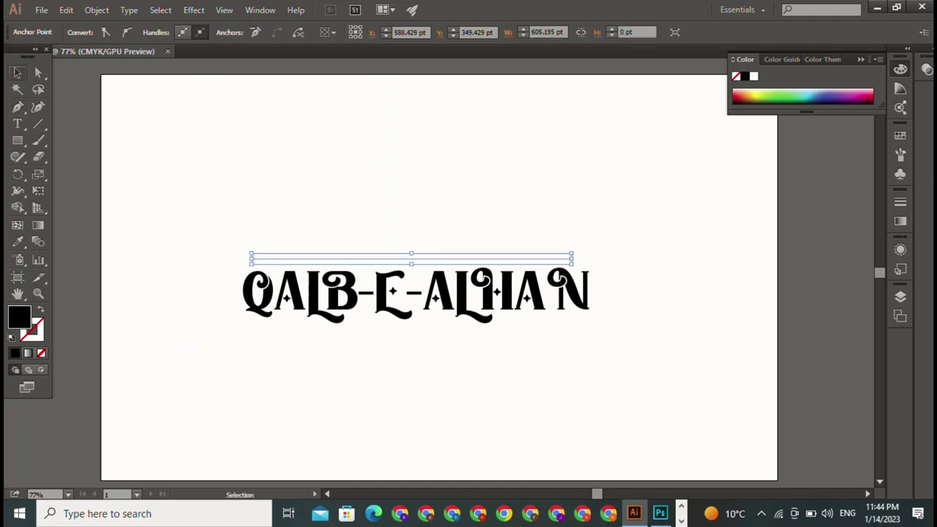
key("ctrl+shift+a")
Give the line a 3 pt black stroke with Width Profile 1, then copy it below the headline
left_click(410, 259)
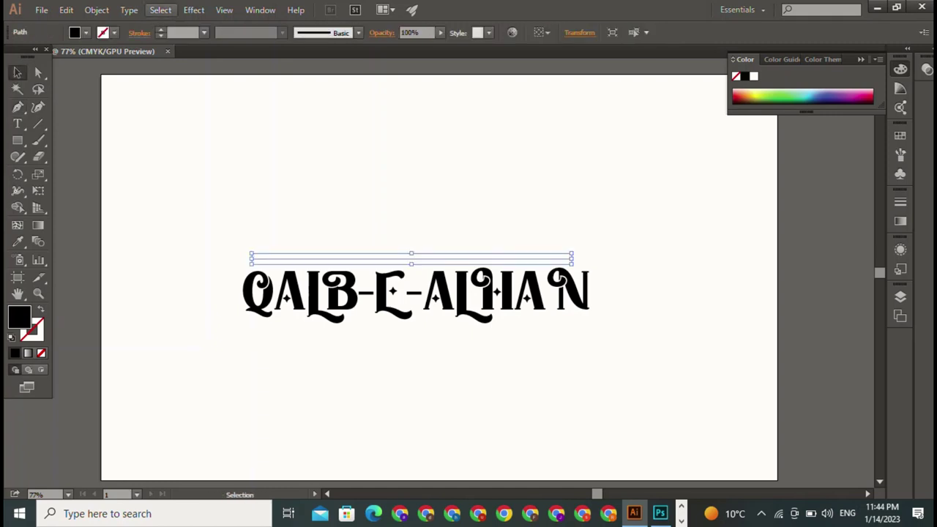
left_click(160, 30)
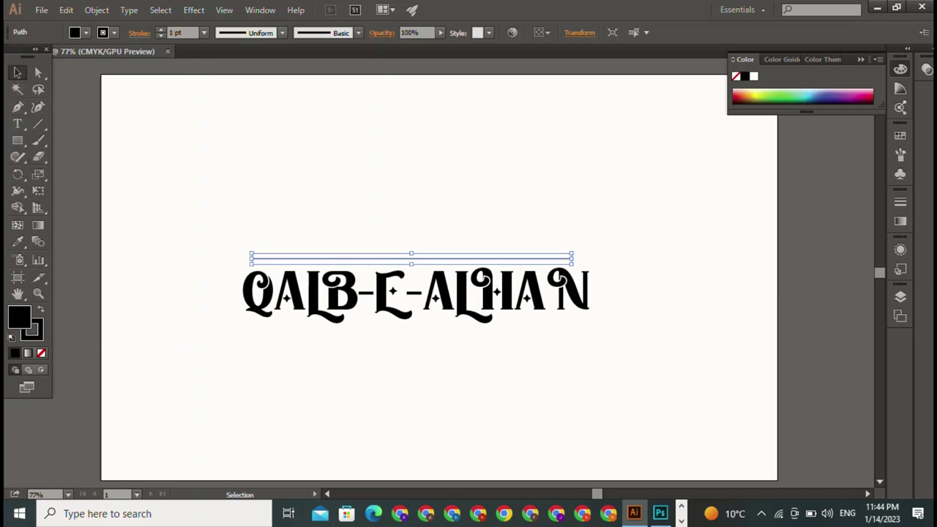
left_click(161, 30)
left_click(161, 30)
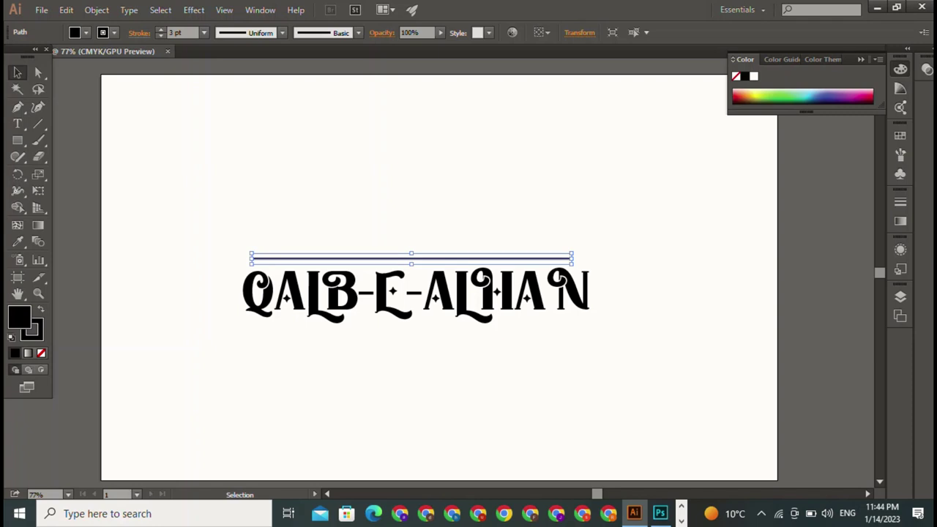
left_click(282, 32)
left_click(238, 77)
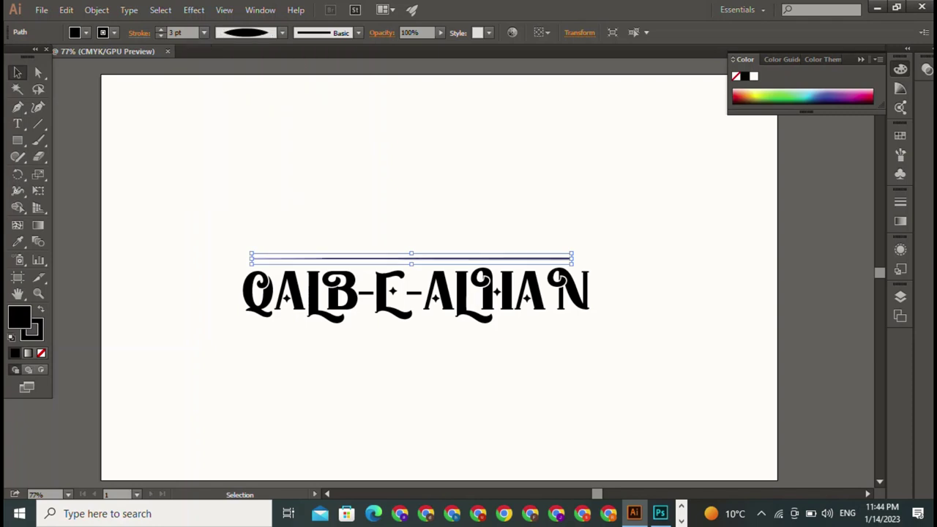
key("ctrl+shift+a")
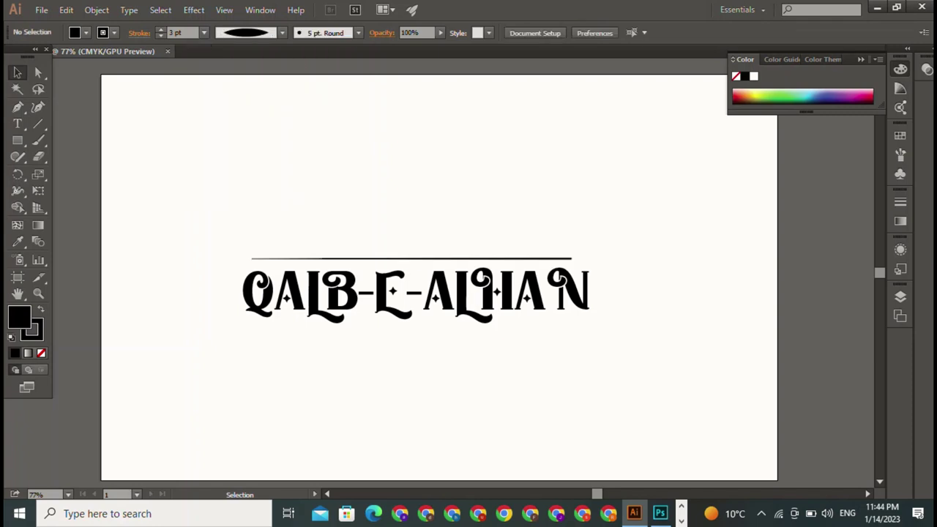
left_click(410, 258)
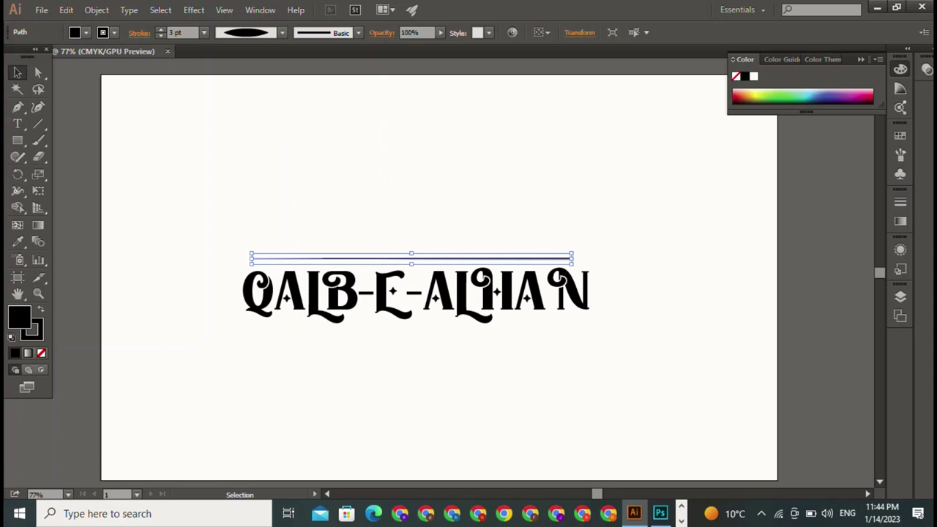
left_click_drag(410, 258, 410, 332)
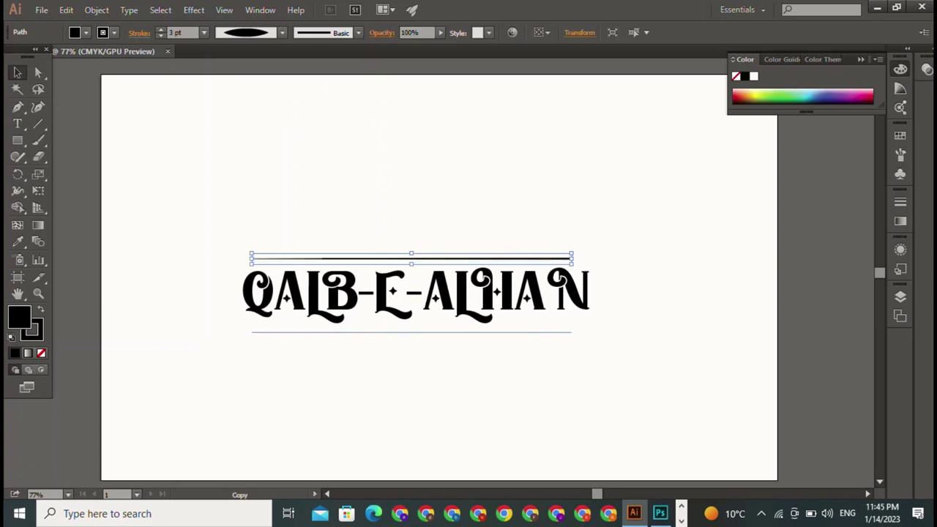
Open the Reflect options for the lower line and dismiss them without changes
right_click(545, 333)
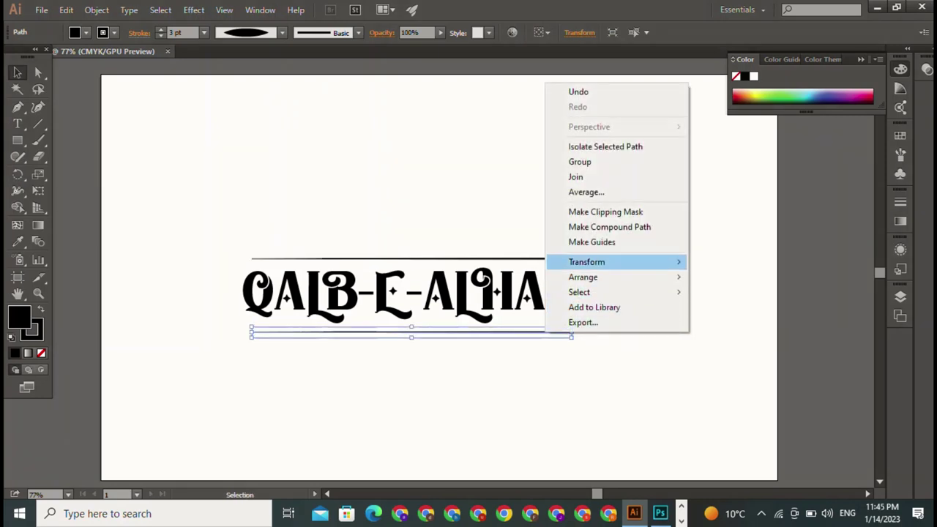
left_click(724, 312)
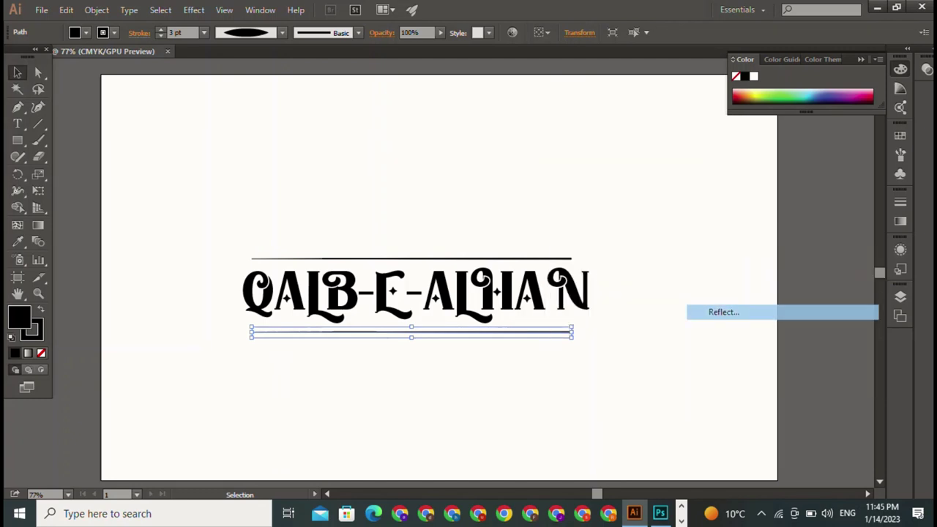
key("Return")
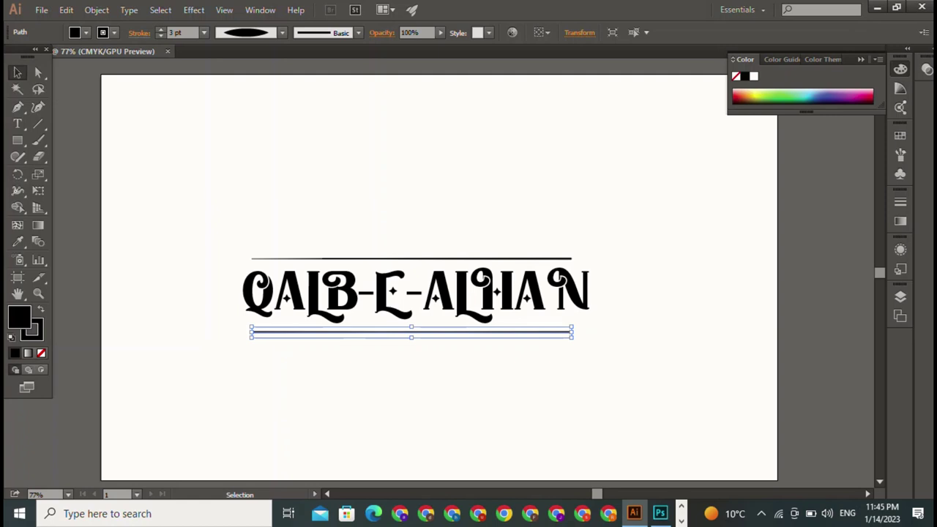
key("ctrl+shift+a")
left_click(475, 332)
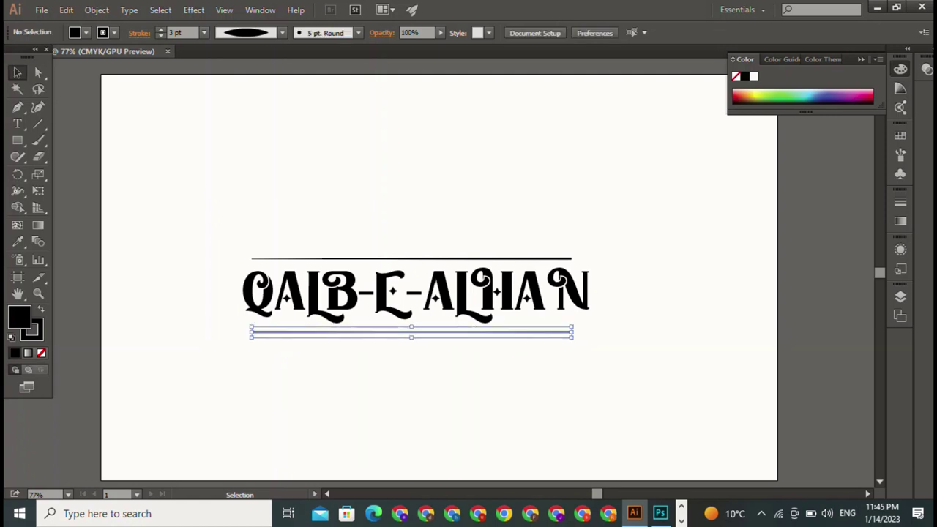
key("ctrl+shift+a")
Duplicate the lower rule, delete the original, and align the copy just beneath the text
left_click_drag(412, 333, 418, 371)
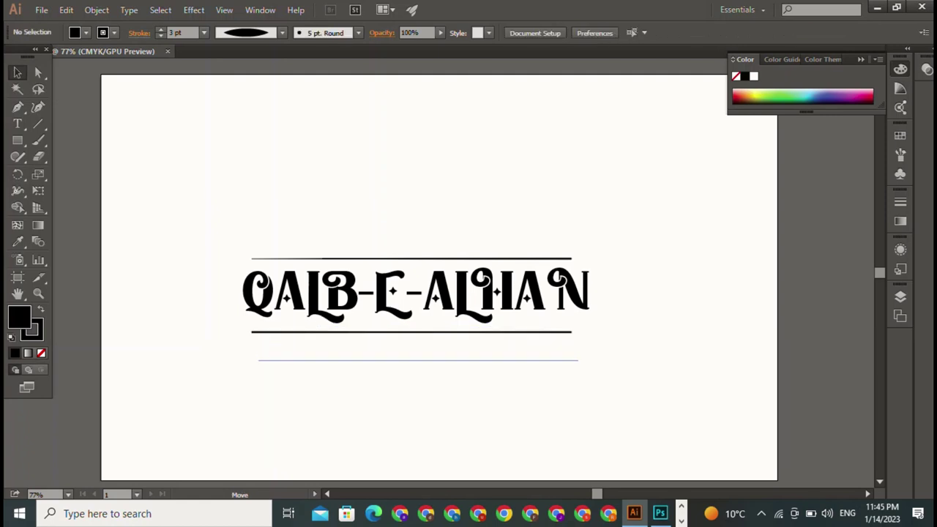
key("ctrl+shift+a")
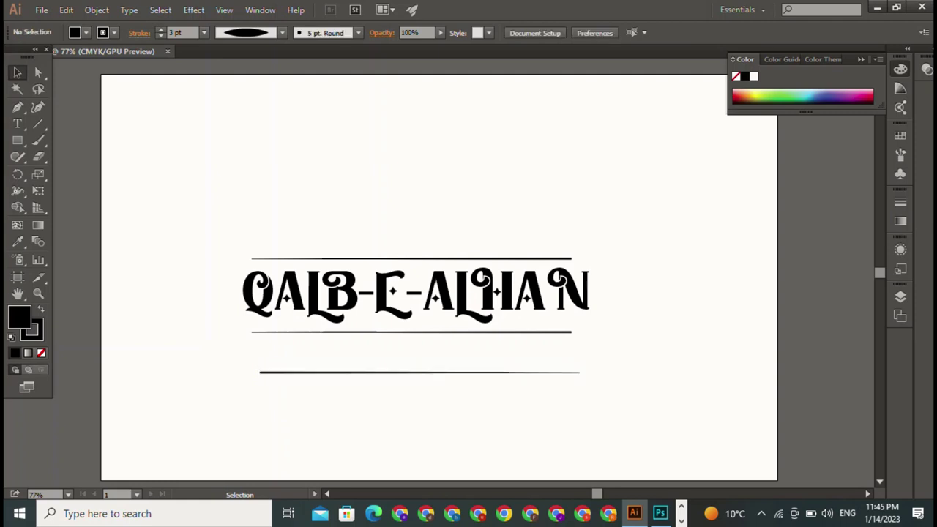
left_click(411, 332)
key("Delete")
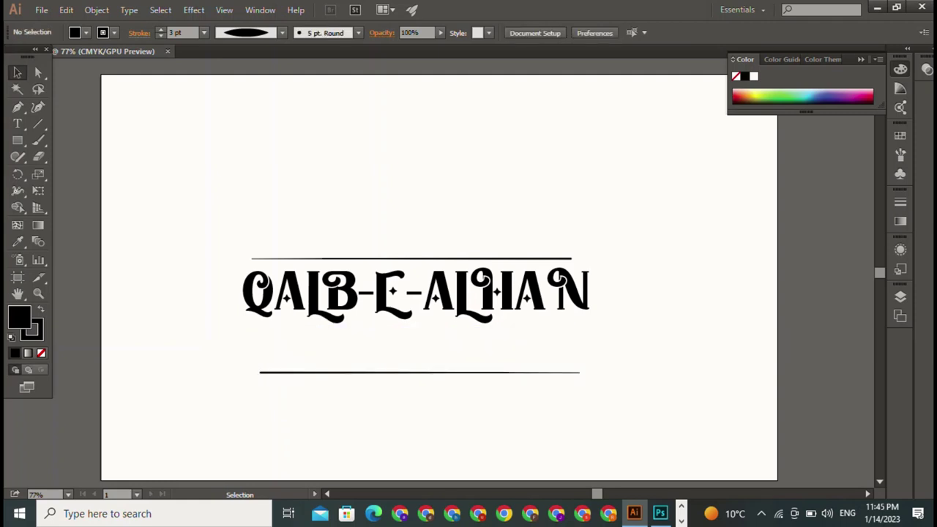
left_click_drag(419, 372, 425, 336)
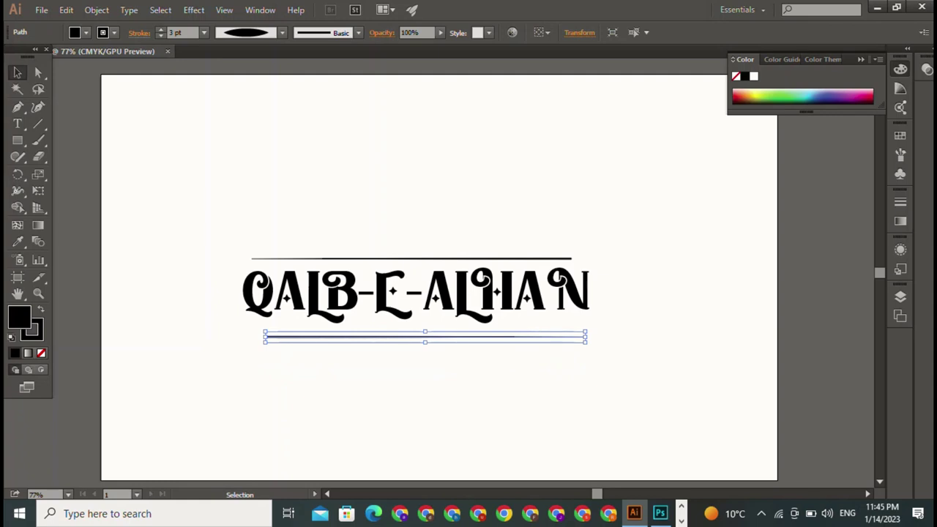
key("ctrl+shift+a")
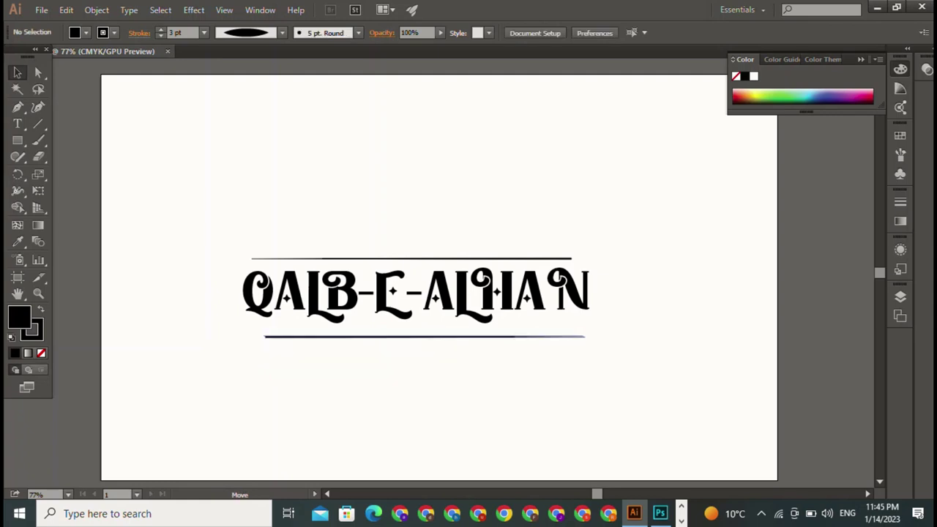
left_click_drag(424, 336, 412, 337)
key("ctrl+shift+a")
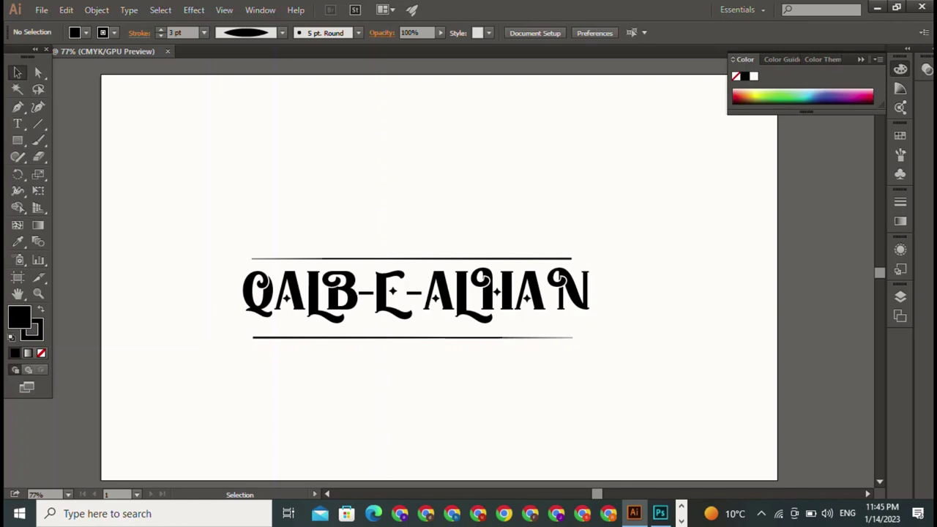
Draw a thin, tall rectangle bar near the artboard's top-left
left_click(18, 140)
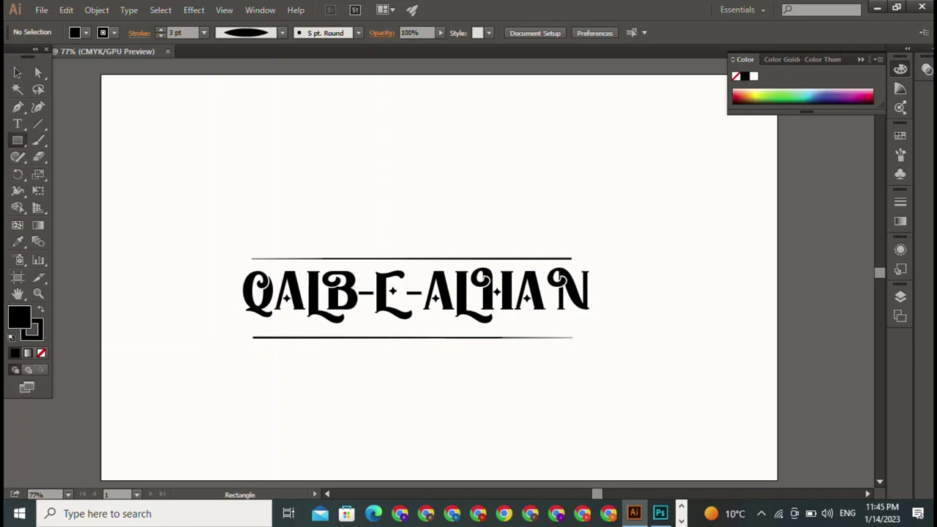
left_click_drag(120, 93, 121, 160)
key("v")
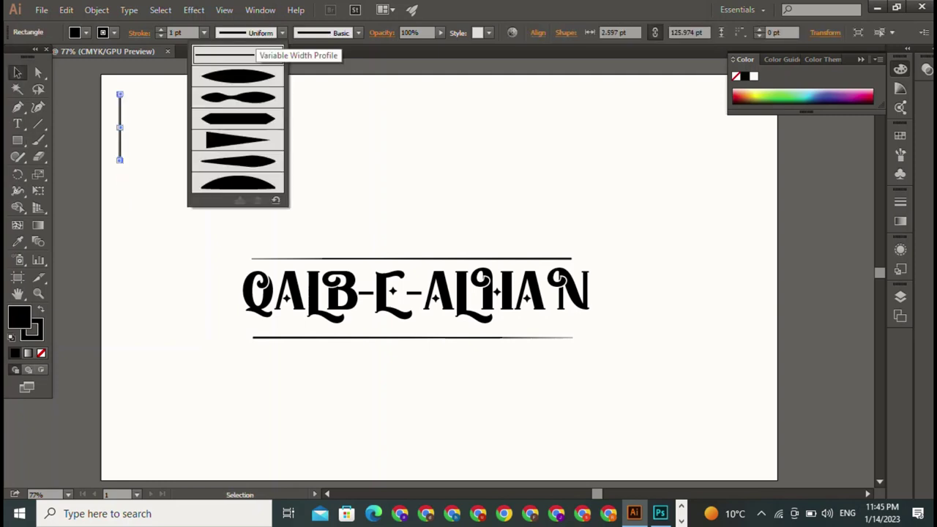
left_click(249, 88)
key("ctrl+shift+a")
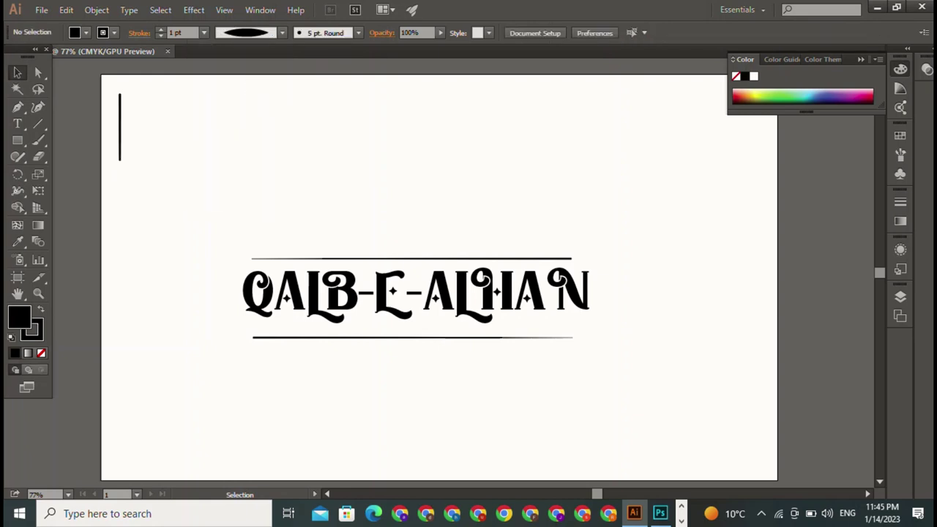
Set the bar's fill to None
left_click(86, 32)
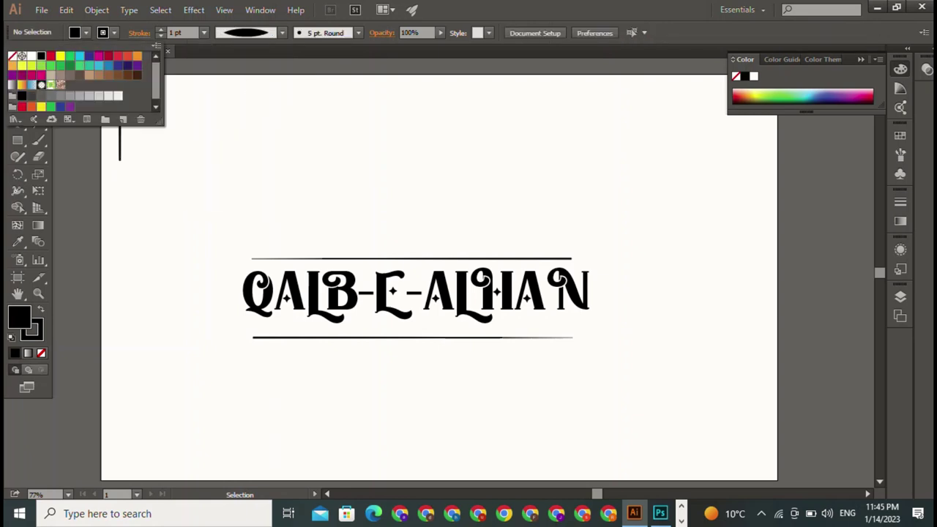
left_click(12, 55)
key("Escape")
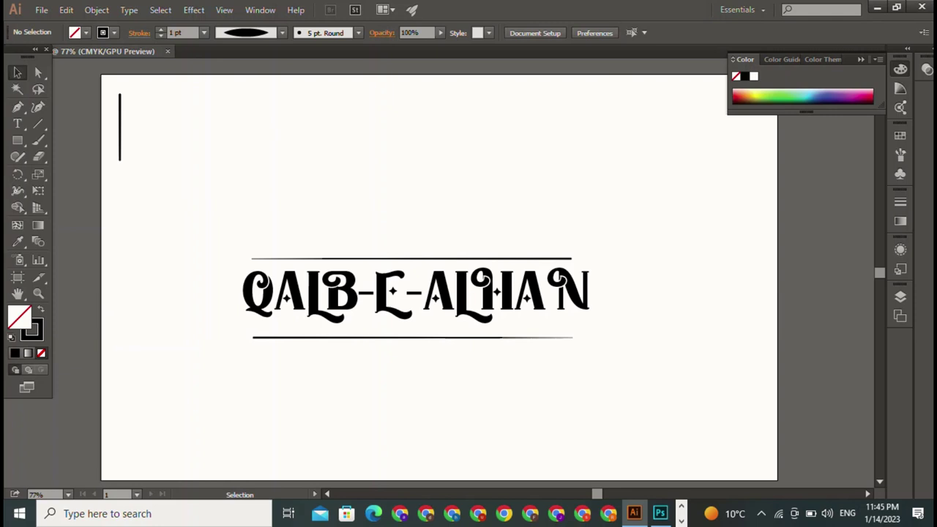
left_click(119, 124)
left_click(85, 33)
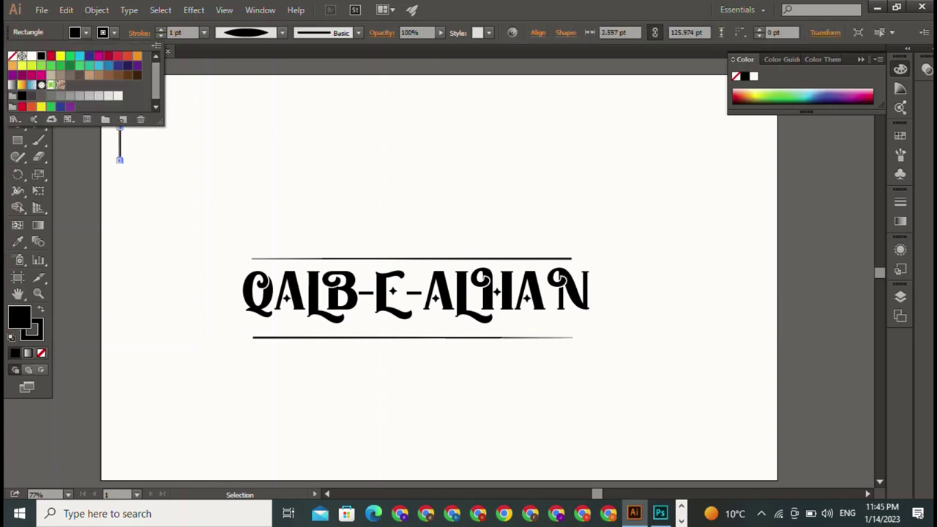
left_click(12, 56)
key("Escape")
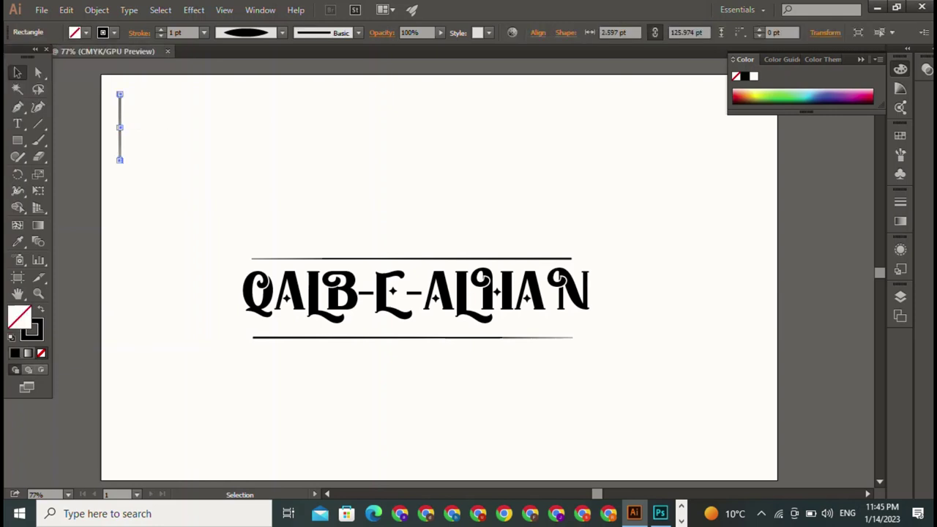
Give the bar a pinched width profile and 3 pt stroke, then place it left of QALB
left_click(281, 32)
left_click(237, 96)
left_click(161, 29)
left_click(161, 29)
mouse_move(119, 127)
left_mouse_down()
mouse_move(155, 141)
mouse_move(238, 299)
left_mouse_up()
key("ctrl+shift+a")
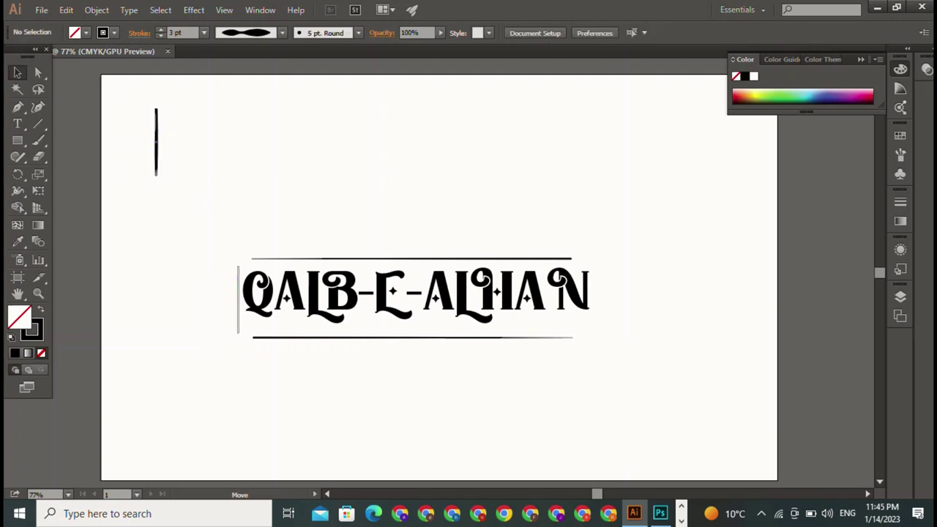
left_click_drag(238, 299, 235, 302)
key("ctrl+shift+a")
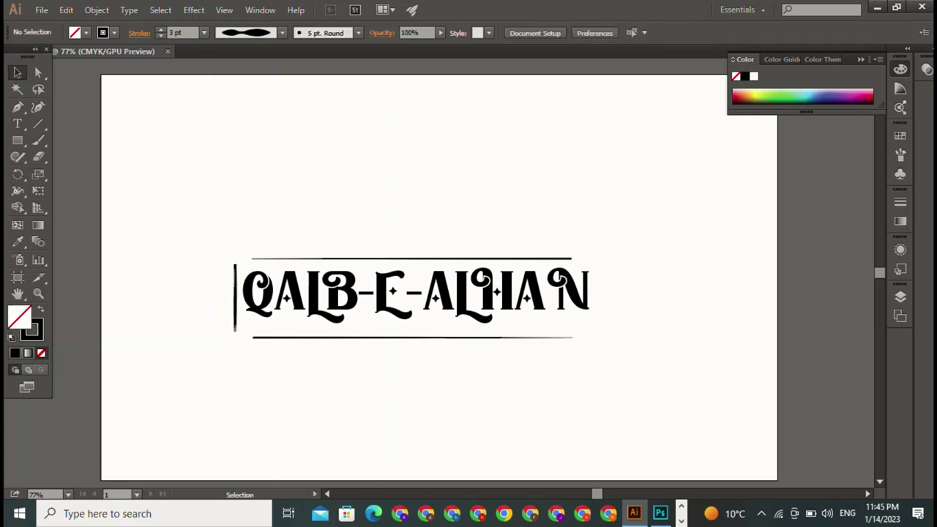
Copy the bar to the right side, narrow the lettering, and set the copy beside the N
left_click(235, 302)
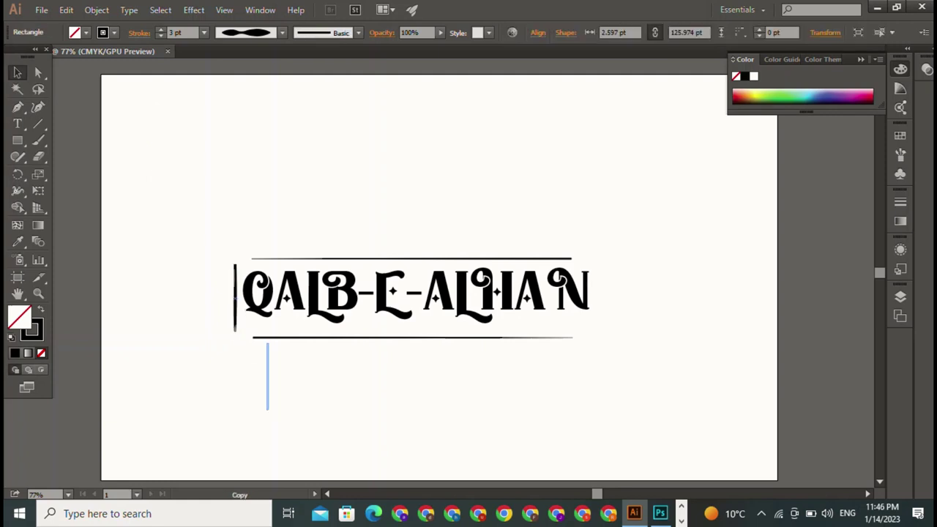
mouse_move(235, 302)
left_mouse_down()
mouse_move(287, 399)
mouse_move(650, 348)
mouse_move(591, 295)
mouse_move(568, 294)
left_mouse_up()
left_click(409, 293)
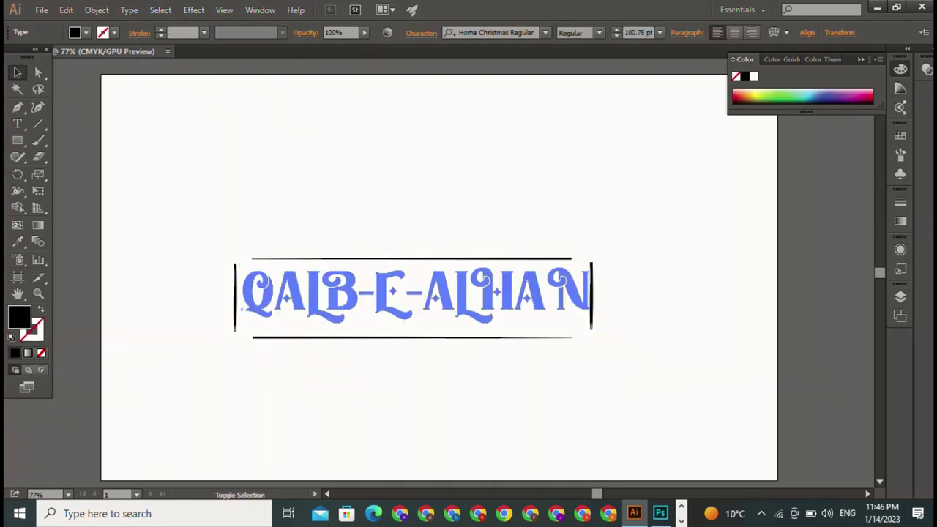
key("ctrl+shift+a")
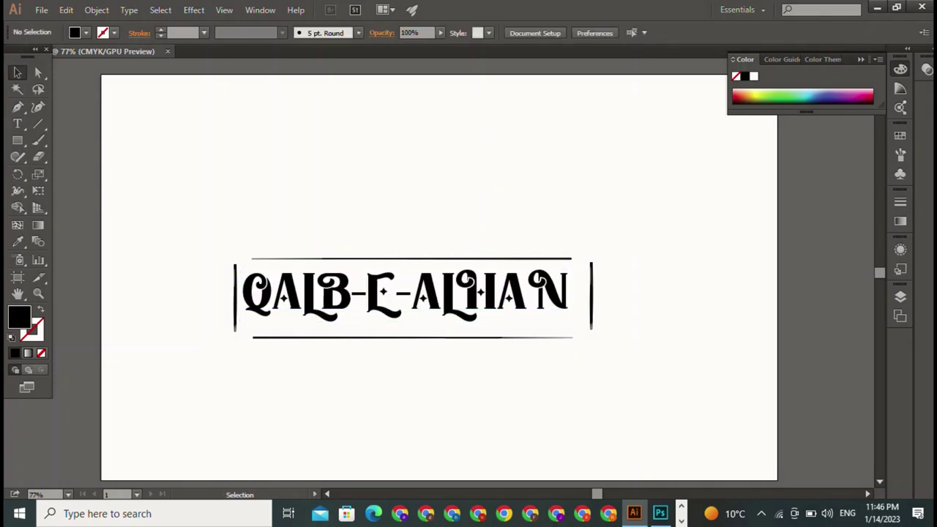
left_click_drag(592, 296, 575, 297)
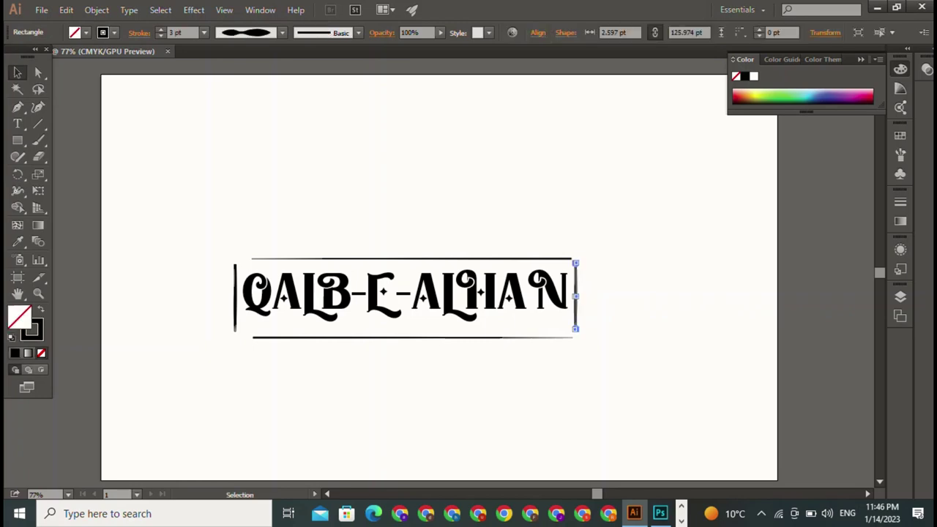
key("ctrl+shift+a")
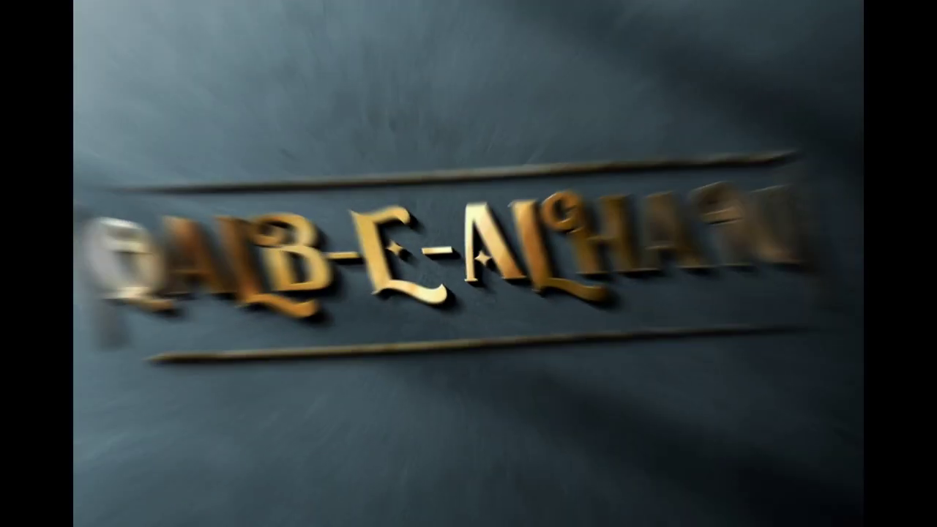